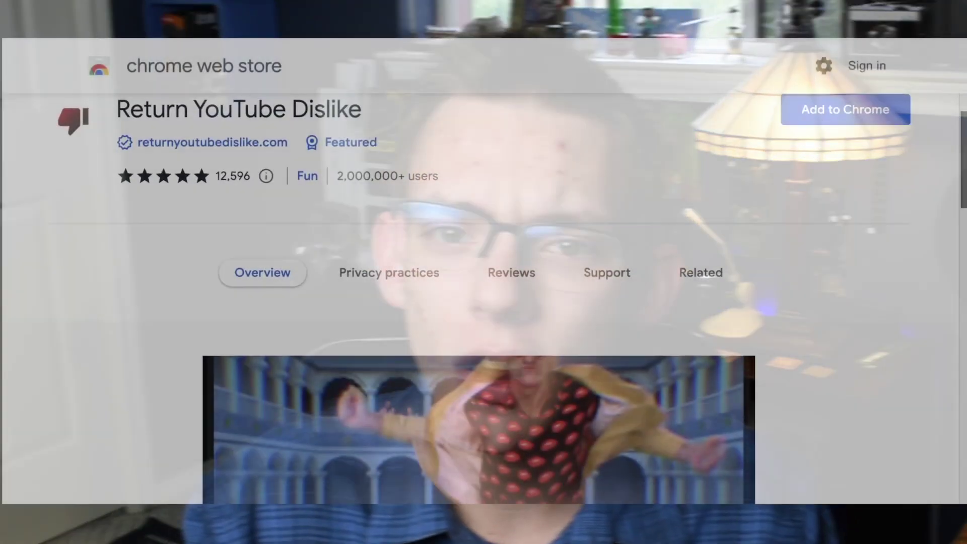
# Scroll through the return-youtube-dislike GitHub repository page to read its contents
pyautogui.scroll(-2, 964, 201)
pyautogui.moveTo(964, 201); pyautogui.dragTo(924, 367)
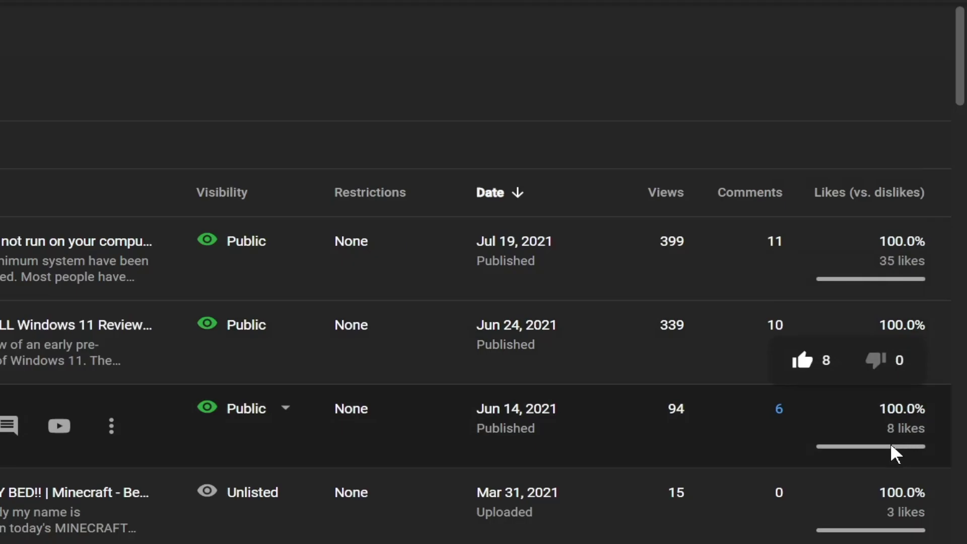
pyautogui.scroll(-10, 896, 451)
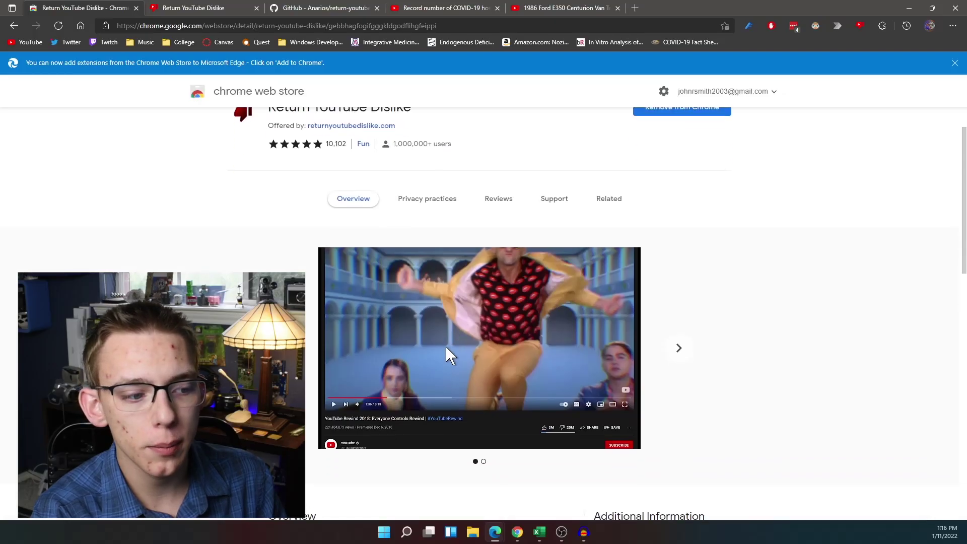
pyautogui.scroll(-1, 446, 346)
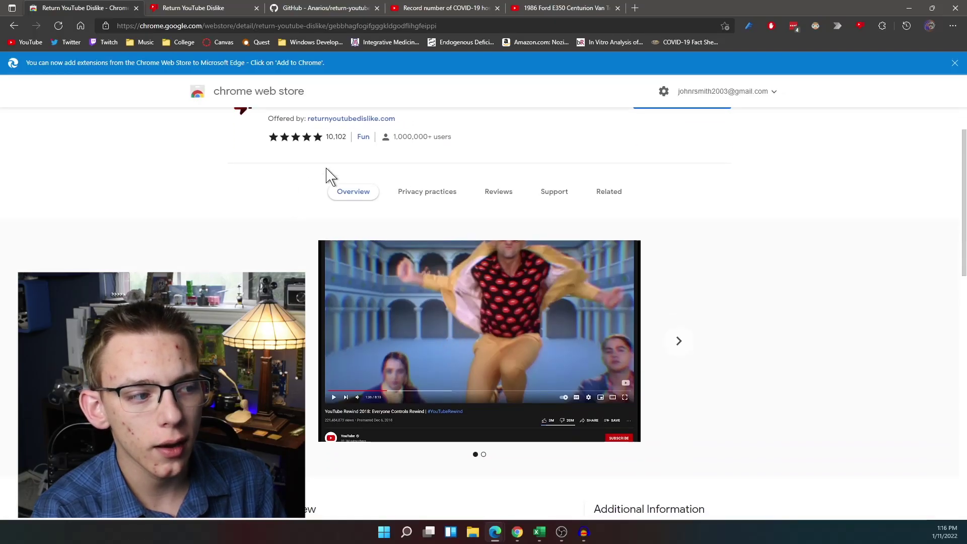
pyautogui.scroll(1, 443, 166)
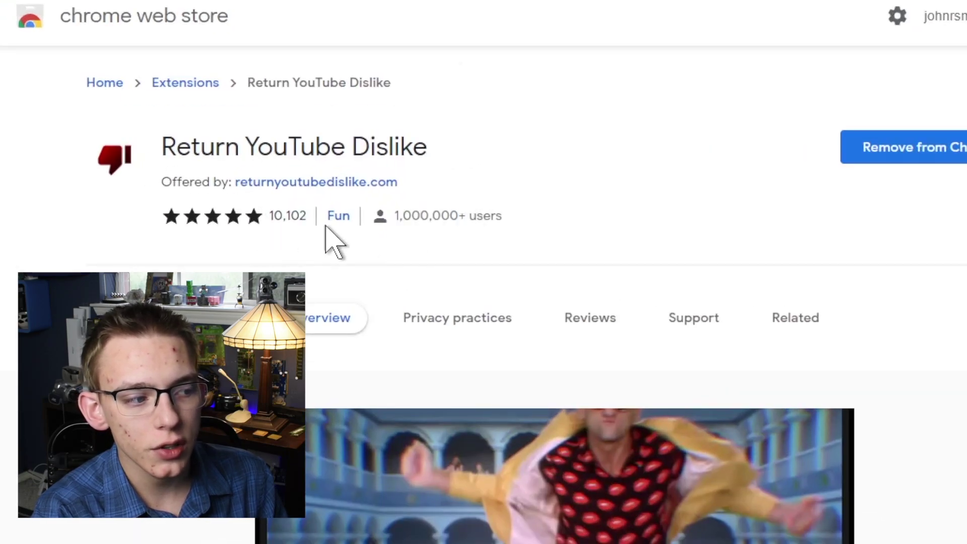
pyautogui.scroll(-5, 619, 360)
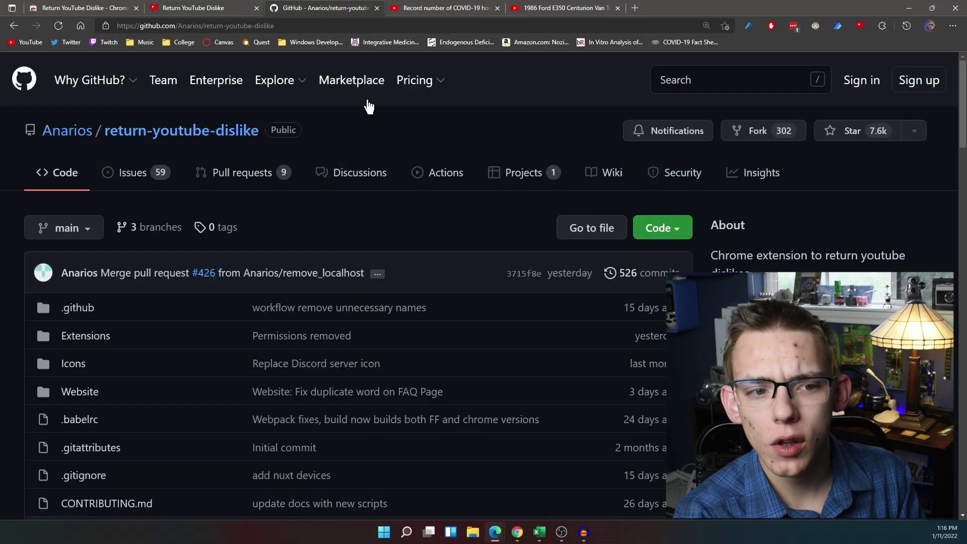
# Go to the Return YouTube Dislike API documentation on returnyoutubedislike.com
pyautogui.scroll(-8, 462, 317)
pyautogui.scroll(-1, 398, 310)
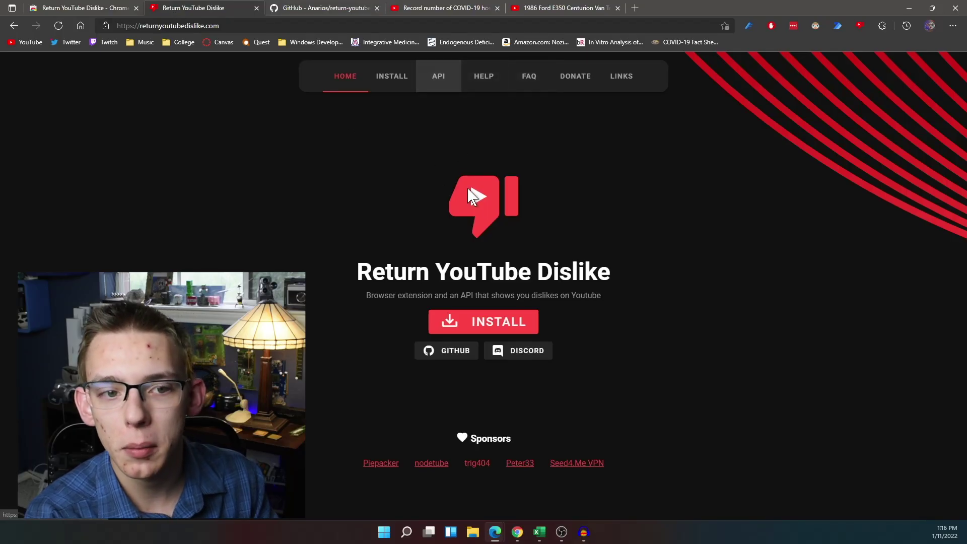
pyautogui.click(443, 100)
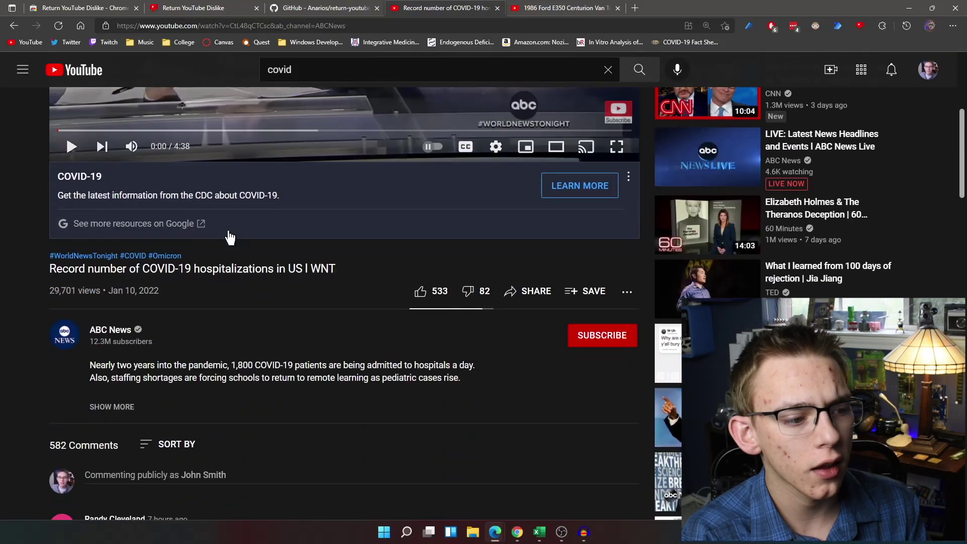
# Scroll the COVID-19 hospitalizations WNT video page to its like row showing 533 likes
pyautogui.scroll(-1, 230, 237)
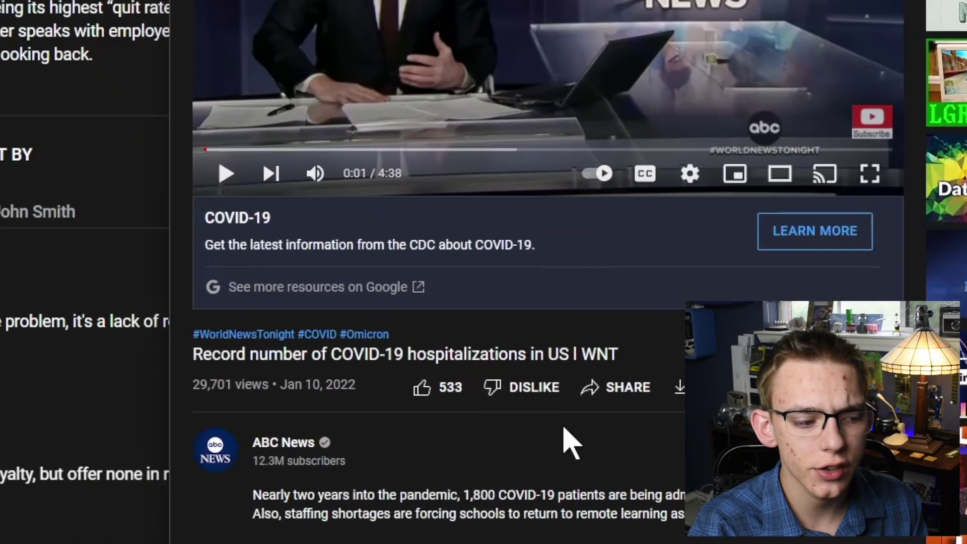
# Pause the CBS News Omicron surge video and return to the top of its page
pyautogui.scroll(-2, 587, 431)
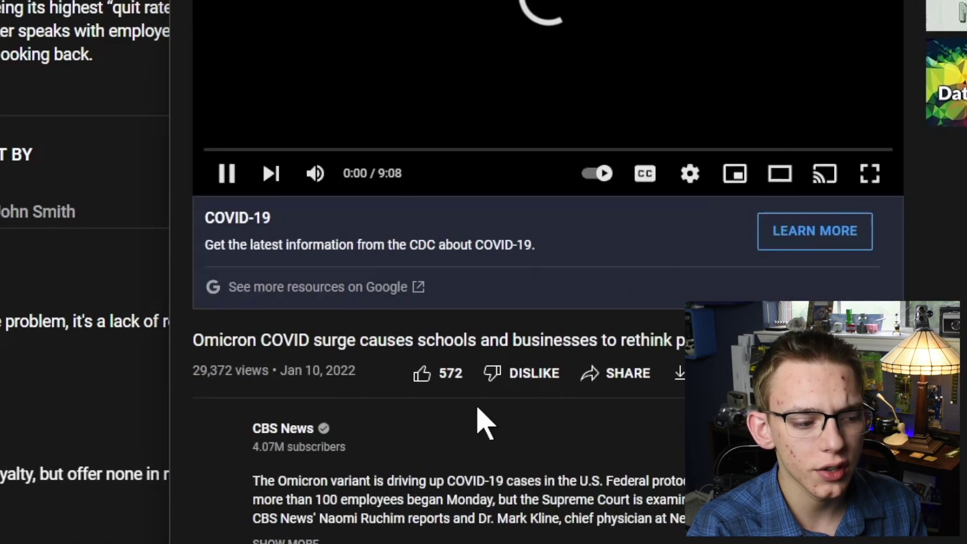
pyautogui.click(729, 141)
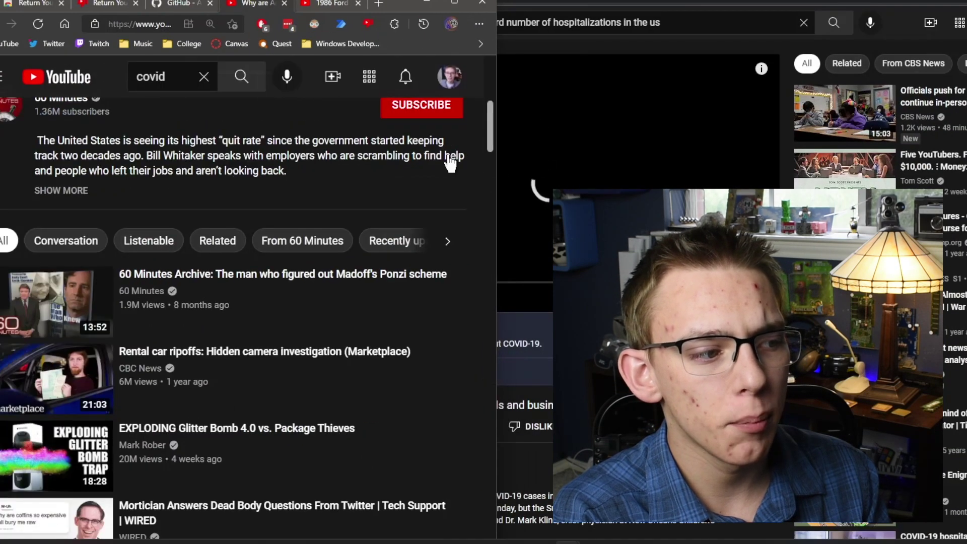
pyautogui.scroll(8, 250, 317)
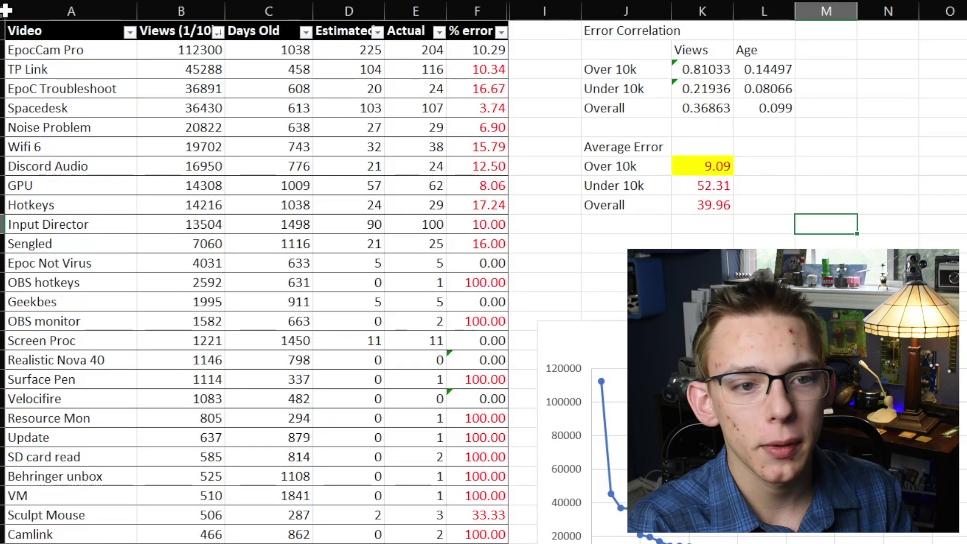
pyautogui.moveTo(181, 69); pyautogui.dragTo(416, 112)
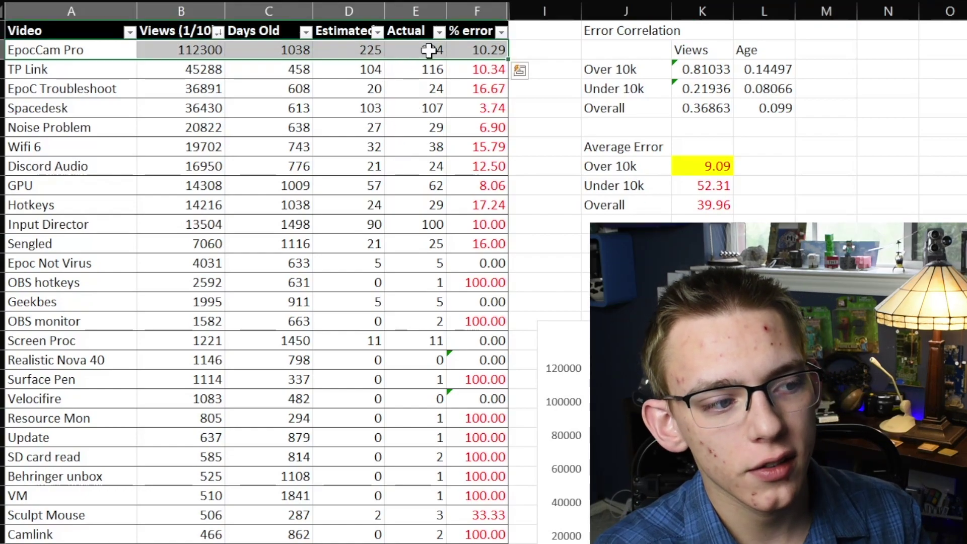
pyautogui.click(415, 49)
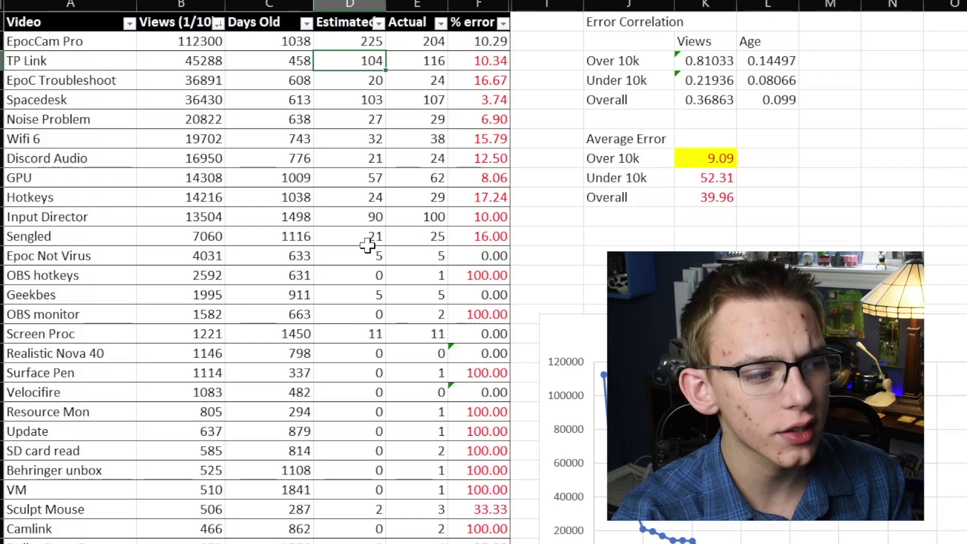
pyautogui.click(367, 243)
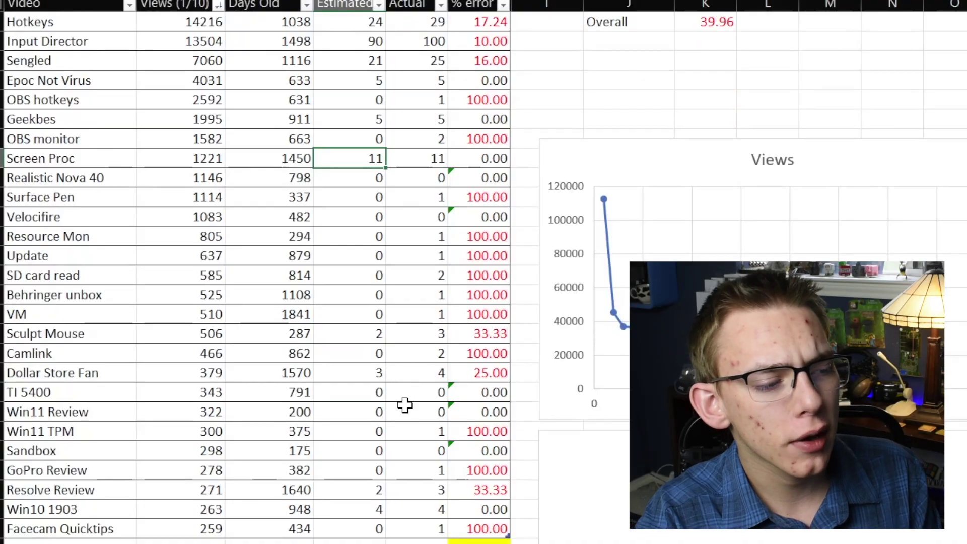
pyautogui.scroll(2, 479, 186)
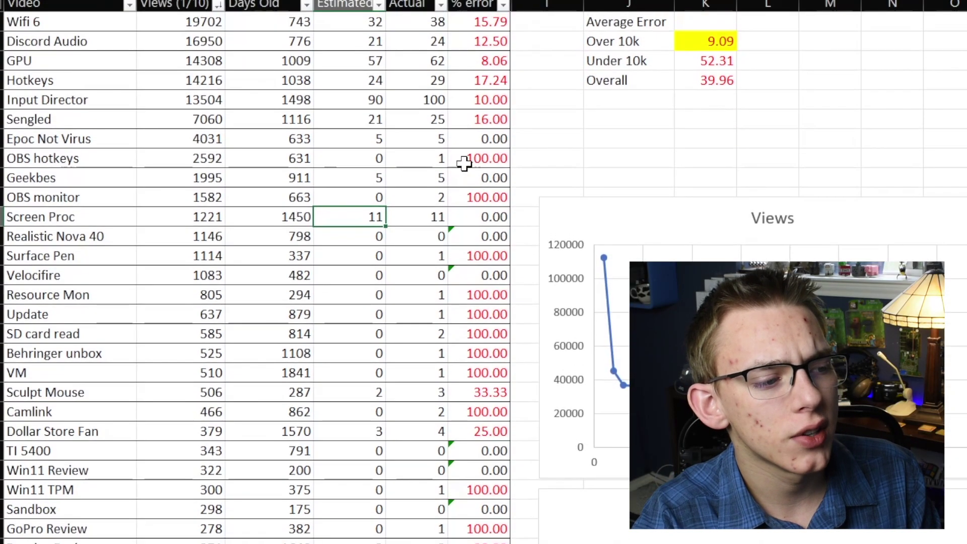
pyautogui.moveTo(464, 163); pyautogui.dragTo(483, 529)
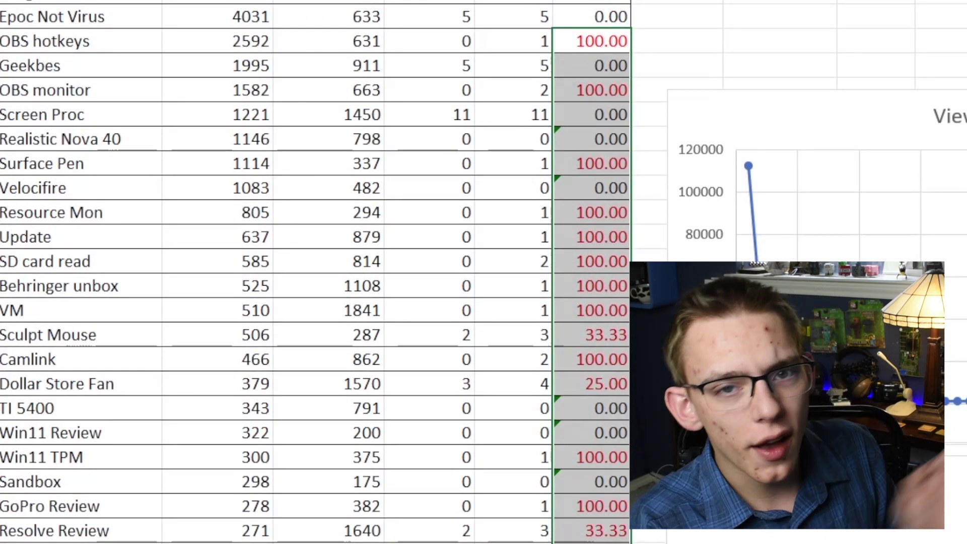
pyautogui.click(145, 391)
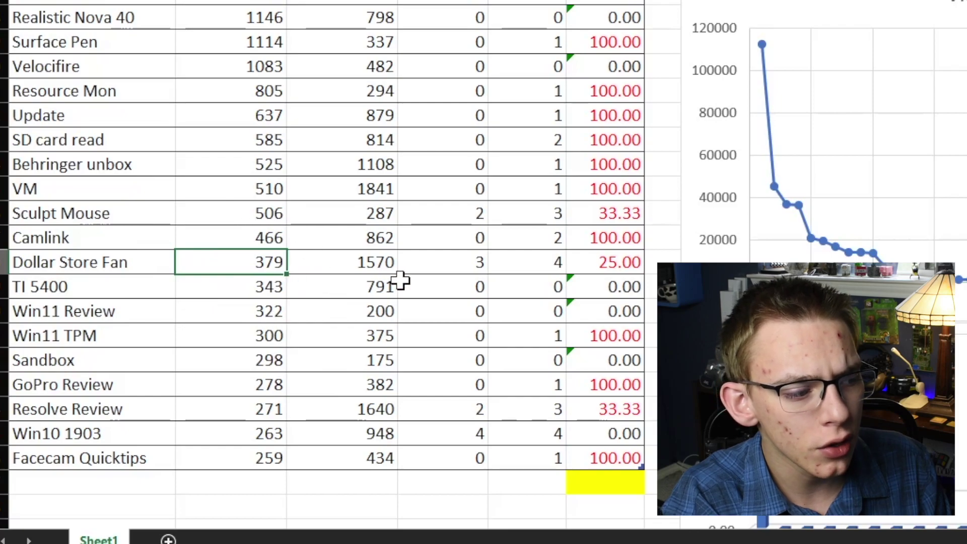
pyautogui.scroll(-1, 400, 281)
pyautogui.click(380, 220)
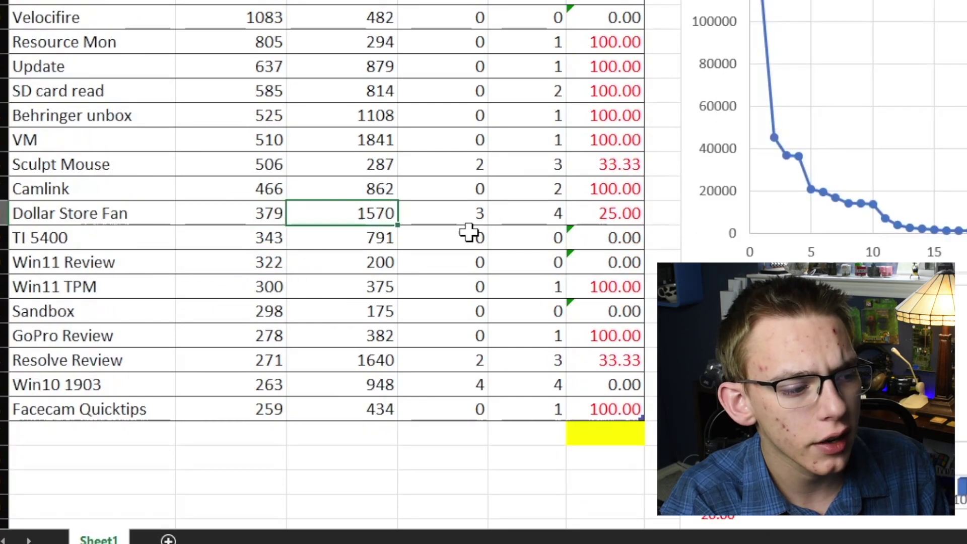
pyautogui.click(480, 221)
pyautogui.scroll(4, 487, 233)
pyautogui.scroll(-5, 462, 142)
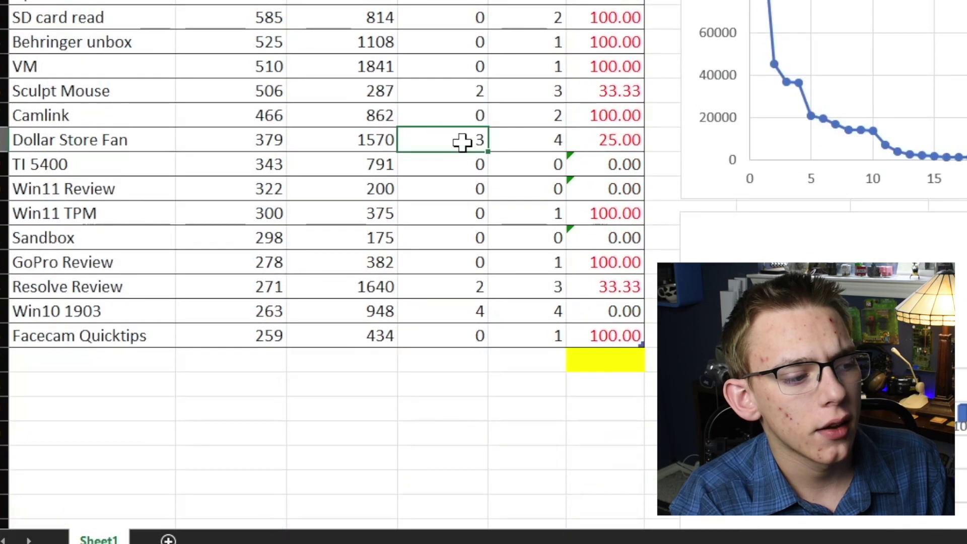
pyautogui.click(537, 140)
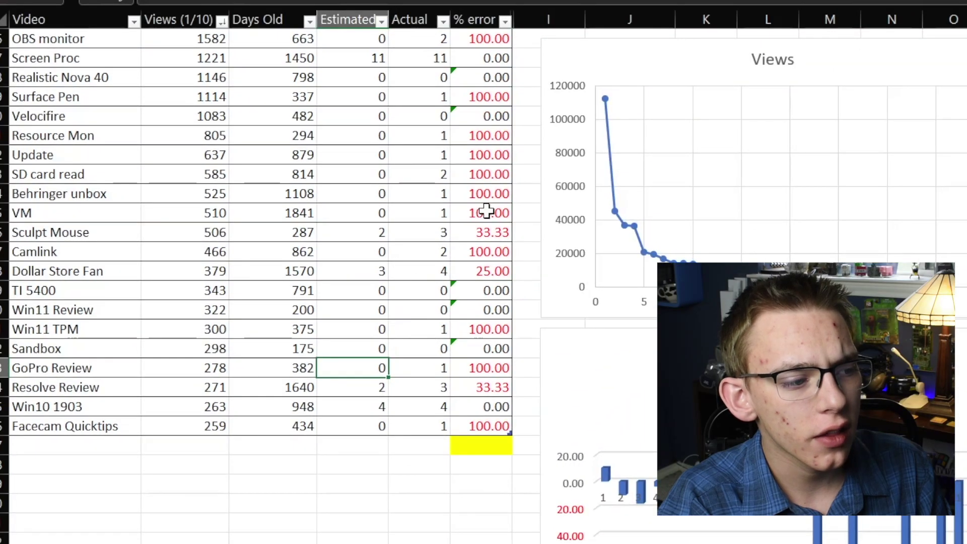
pyautogui.click(370, 174)
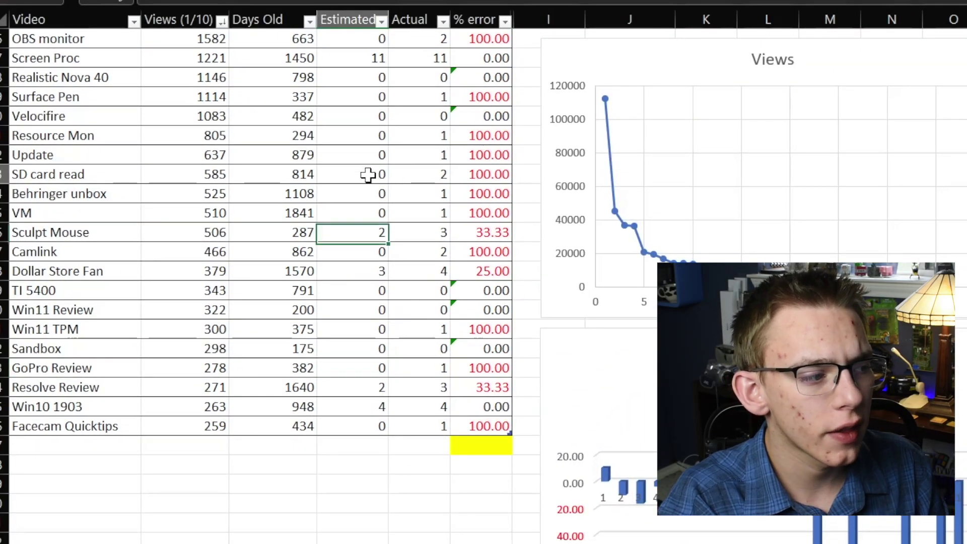
pyautogui.click(444, 134)
pyautogui.click(443, 157)
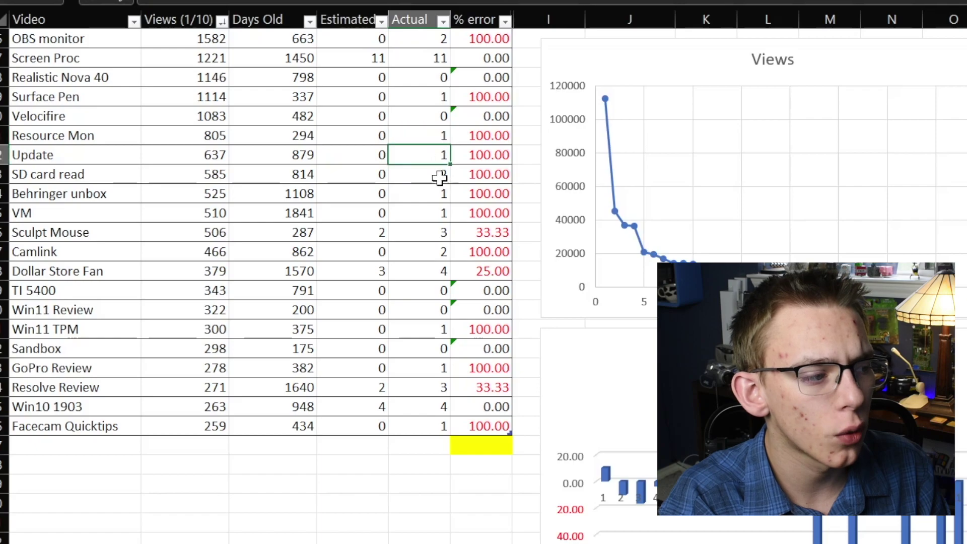
pyautogui.click(433, 176)
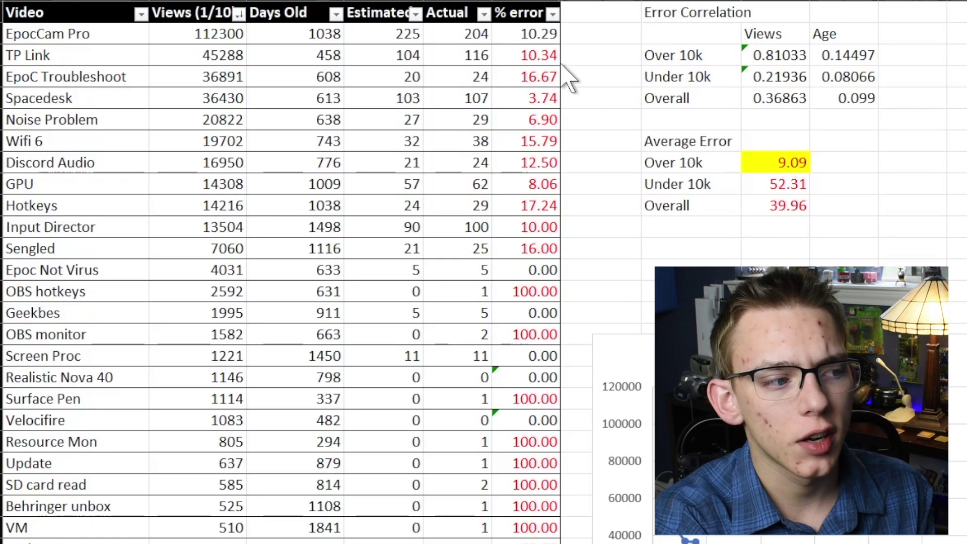
pyautogui.scroll(-5, 568, 171)
pyautogui.scroll(5, 553, 282)
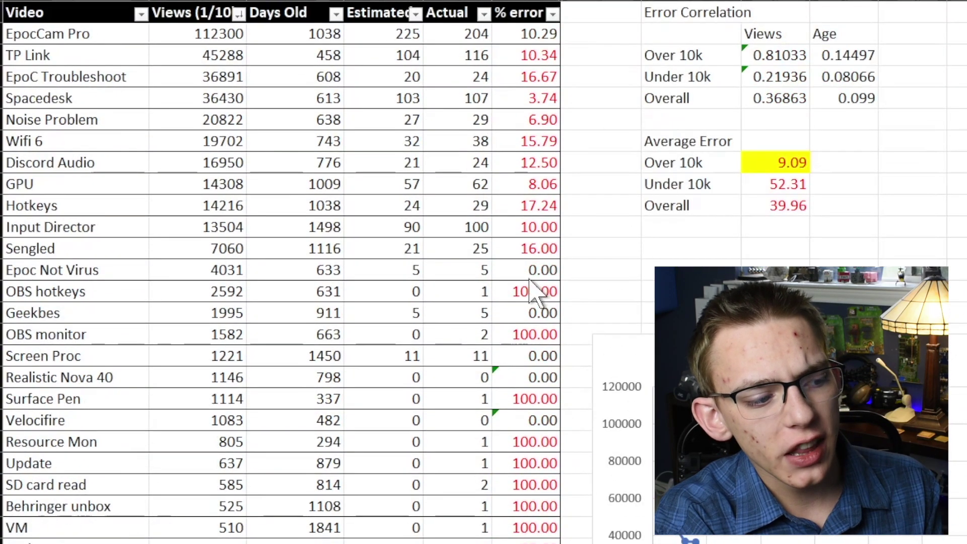
pyautogui.click(523, 53)
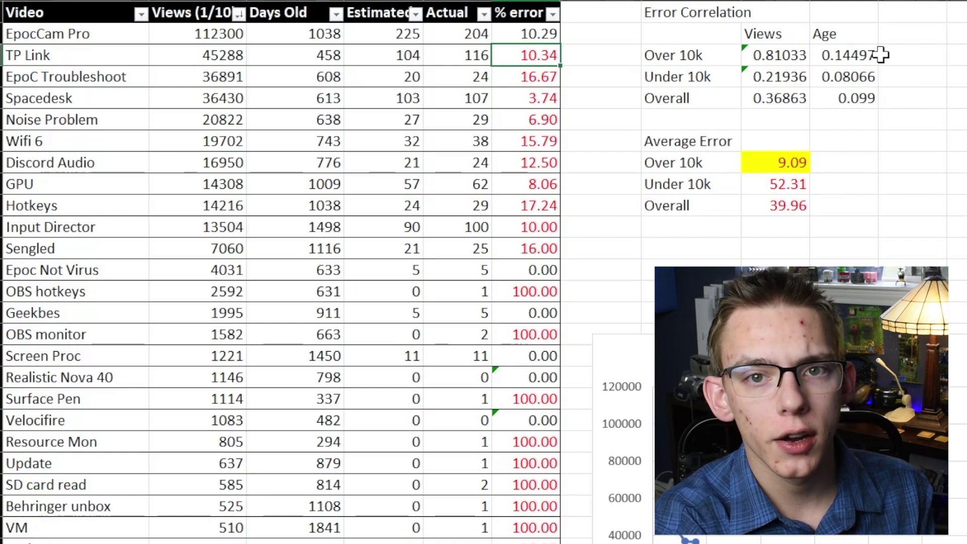
pyautogui.scroll(-1, 505, 229)
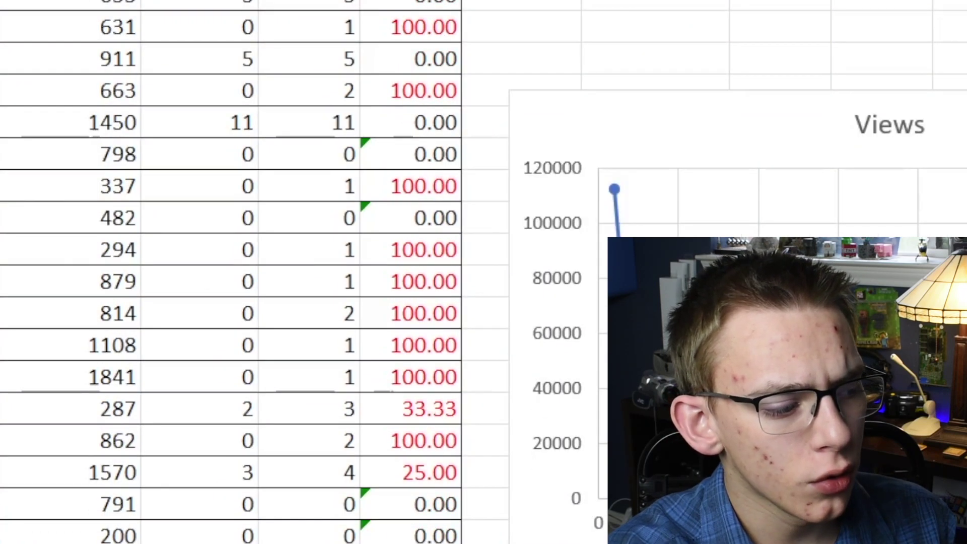
pyautogui.click(248, 129)
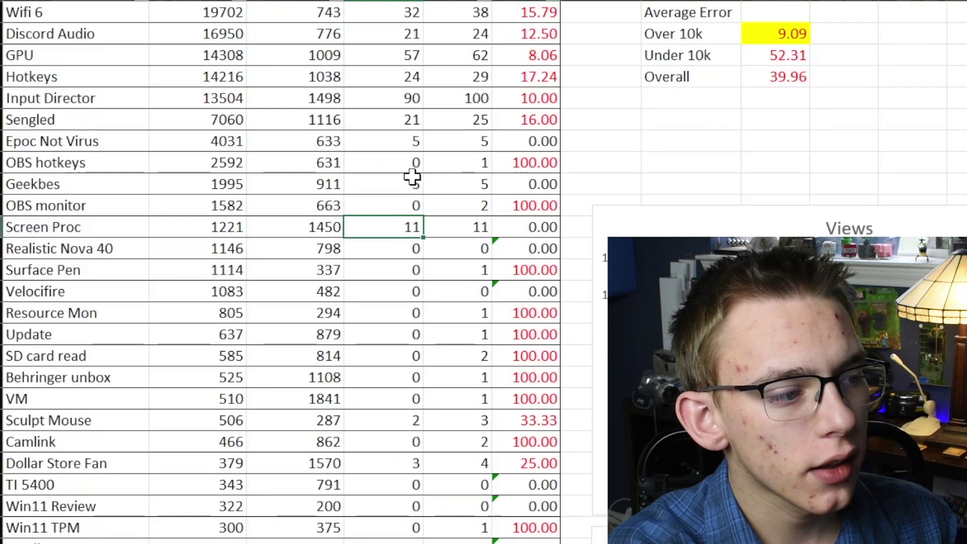
pyautogui.click(413, 142)
pyautogui.scroll(-4, 472, 332)
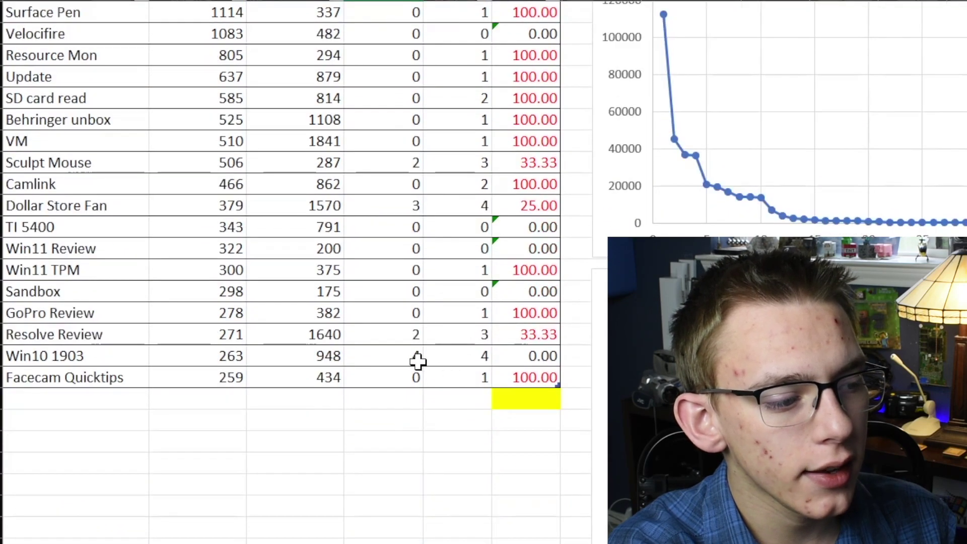
pyautogui.scroll(1, 418, 361)
pyautogui.click(408, 292)
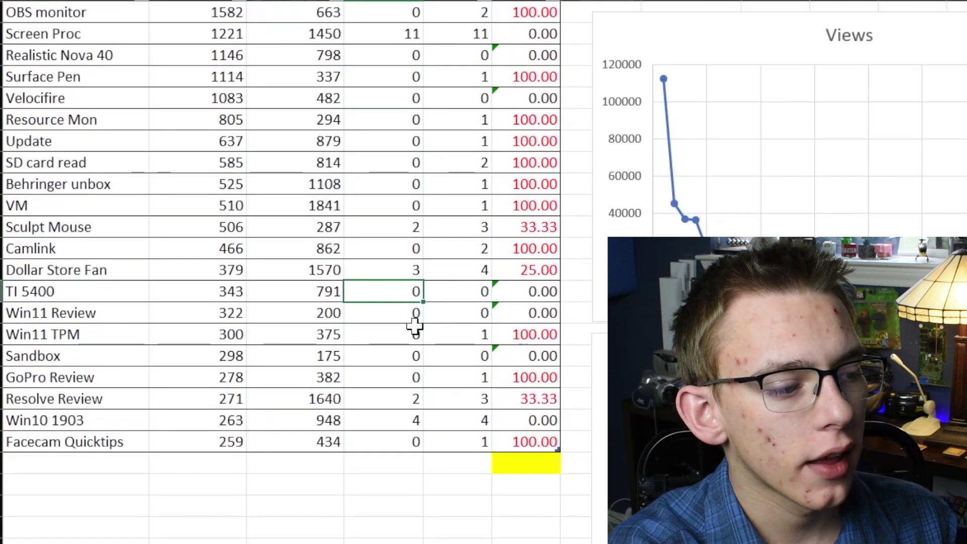
pyautogui.click(414, 326)
pyautogui.click(410, 315)
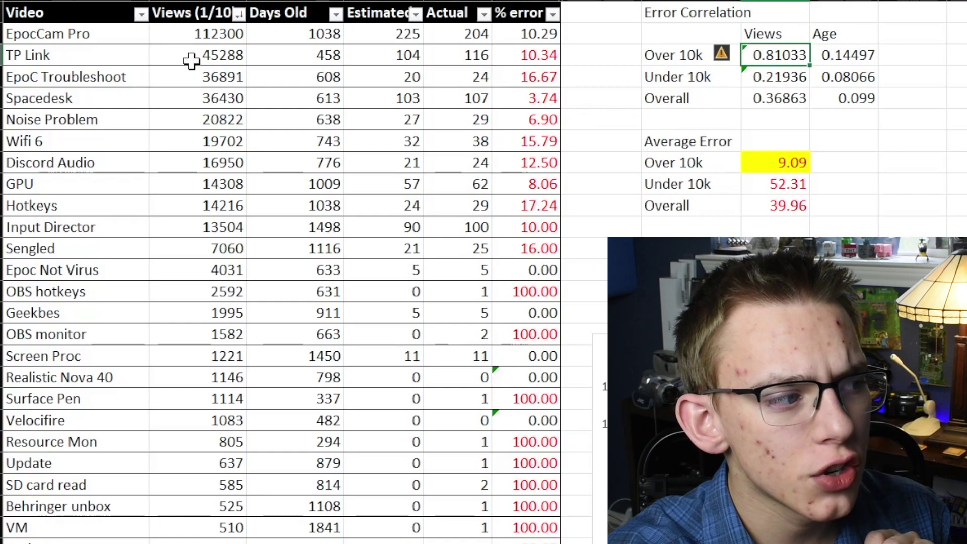
pyautogui.press('Right')
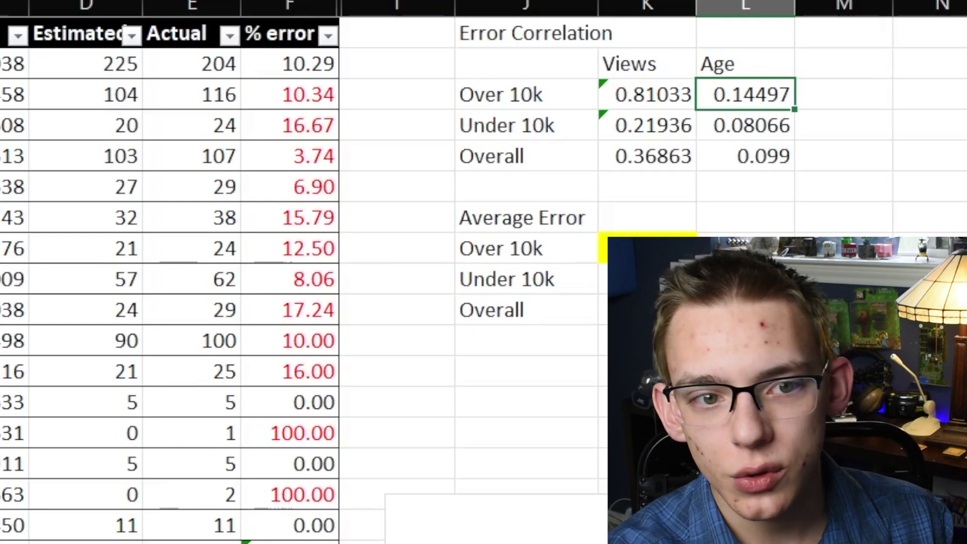
pyautogui.click(629, 94)
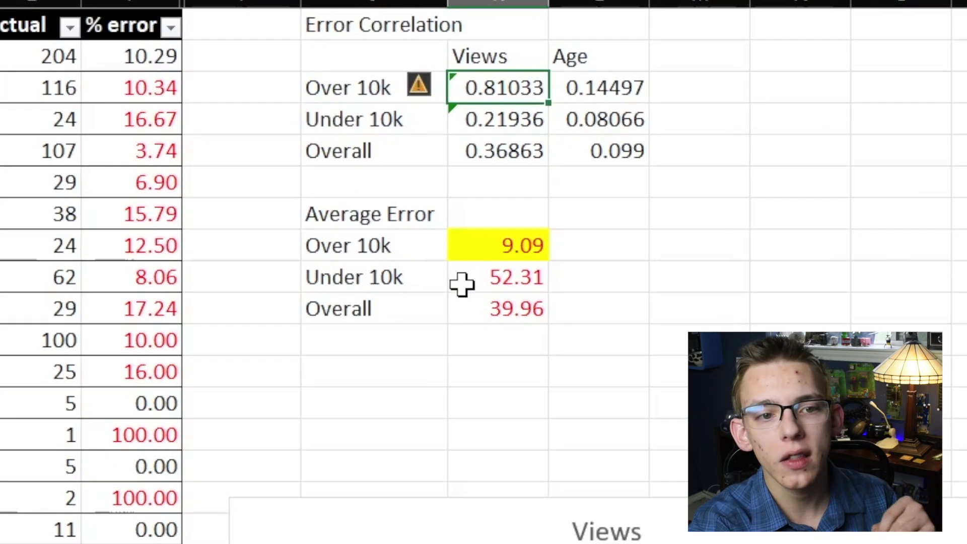
pyautogui.click(397, 289)
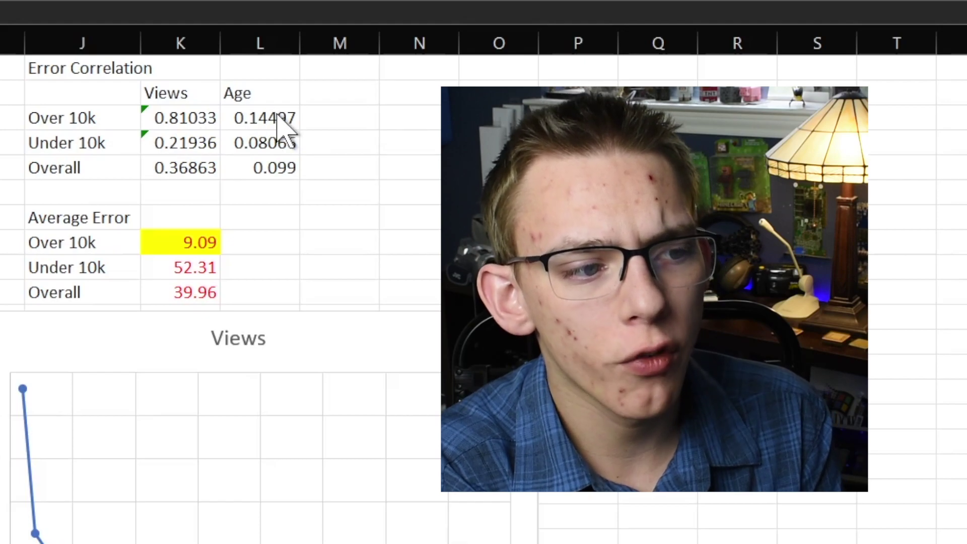
pyautogui.moveTo(259, 191); pyautogui.dragTo(418, 292)
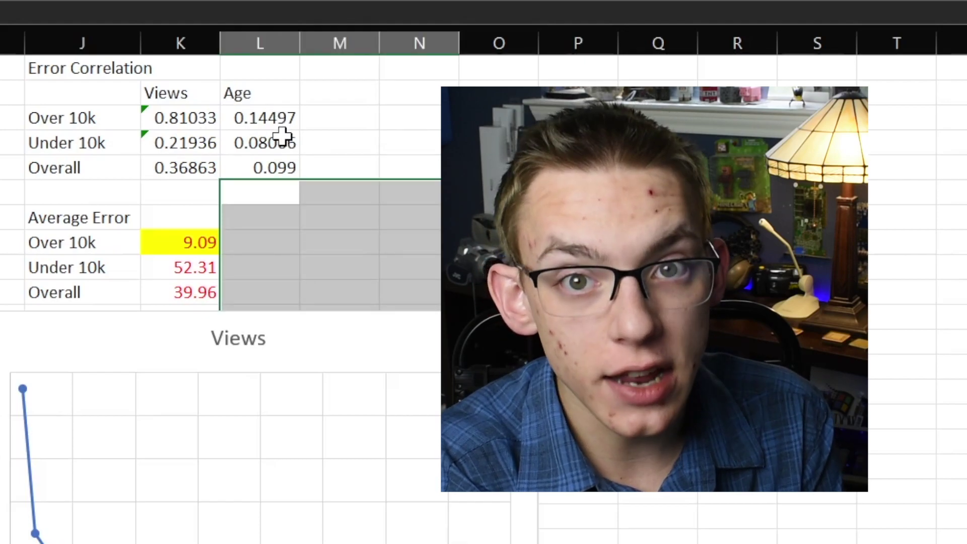
pyautogui.click(257, 121)
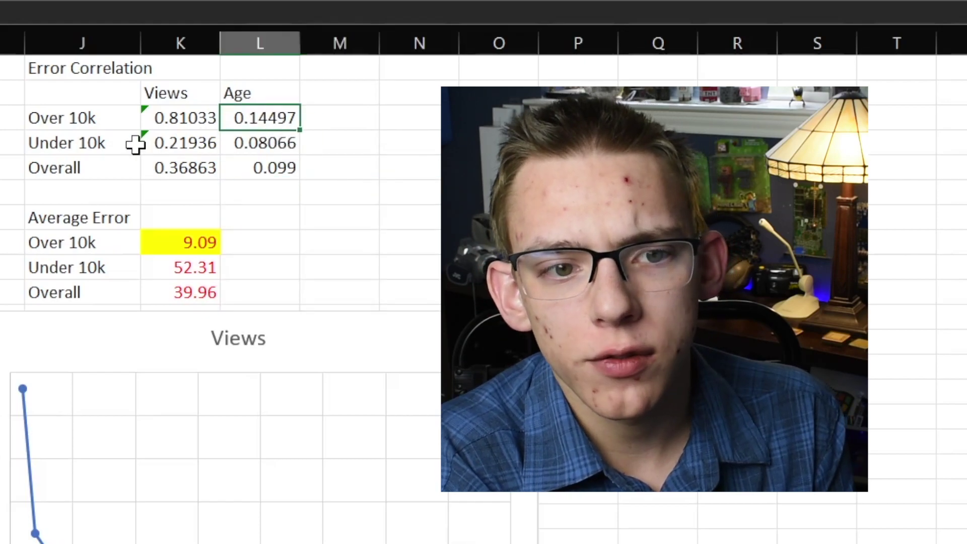